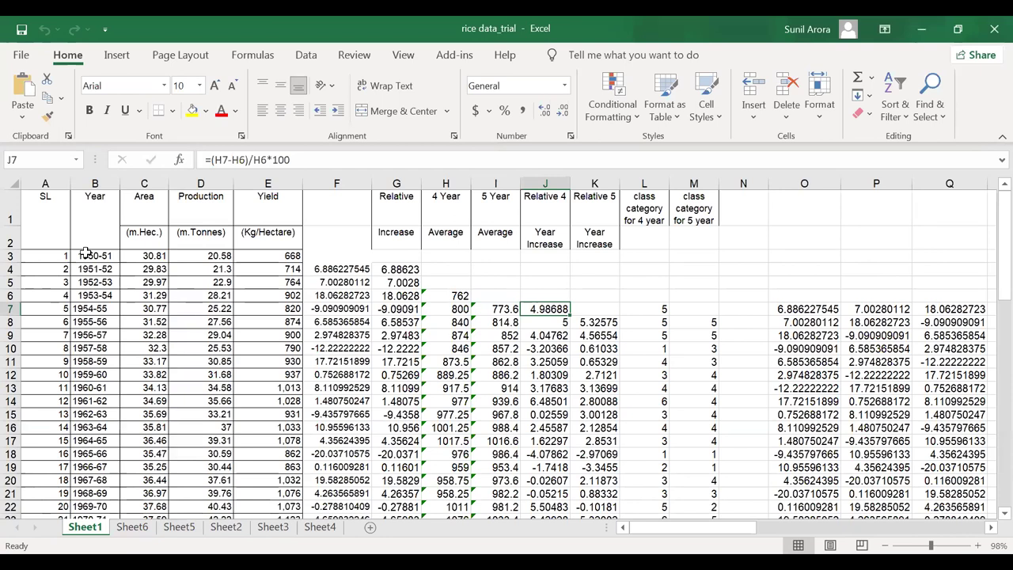
- Look through the Yield column on Sheet1 from the 1950-51 value down to the 1980s rows and back up
left_click(281, 259)
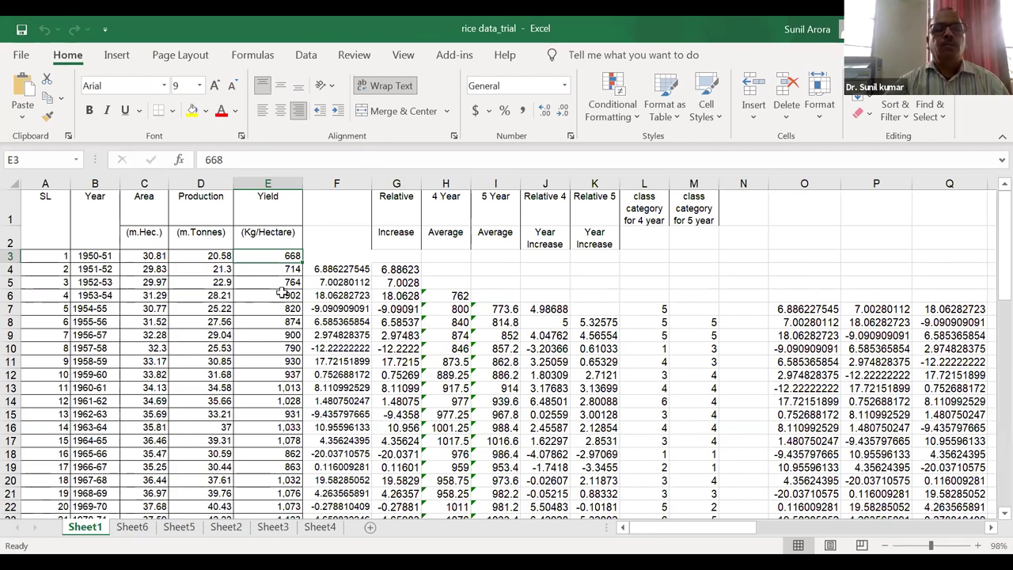
left_click(281, 272)
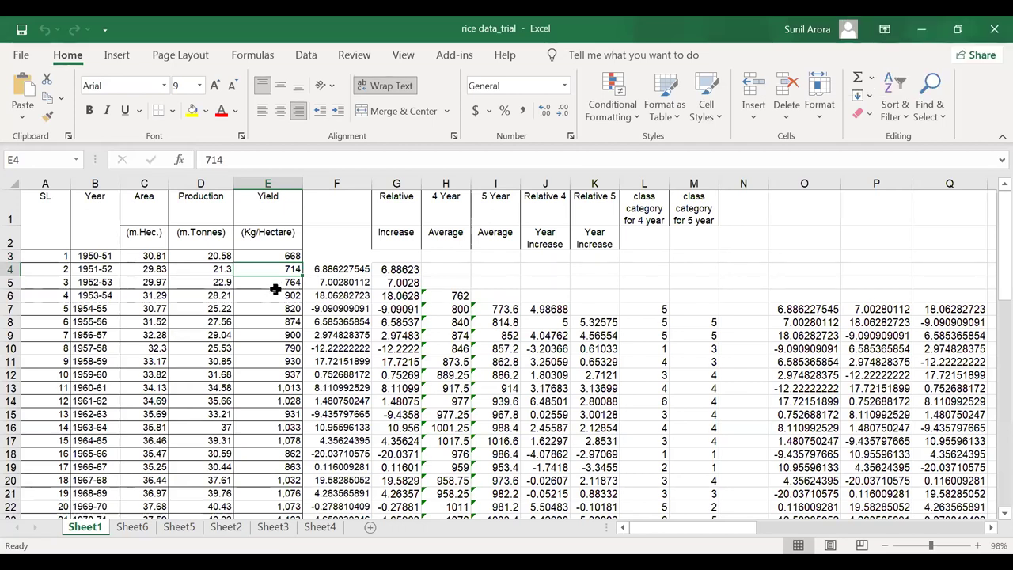
left_click(275, 253)
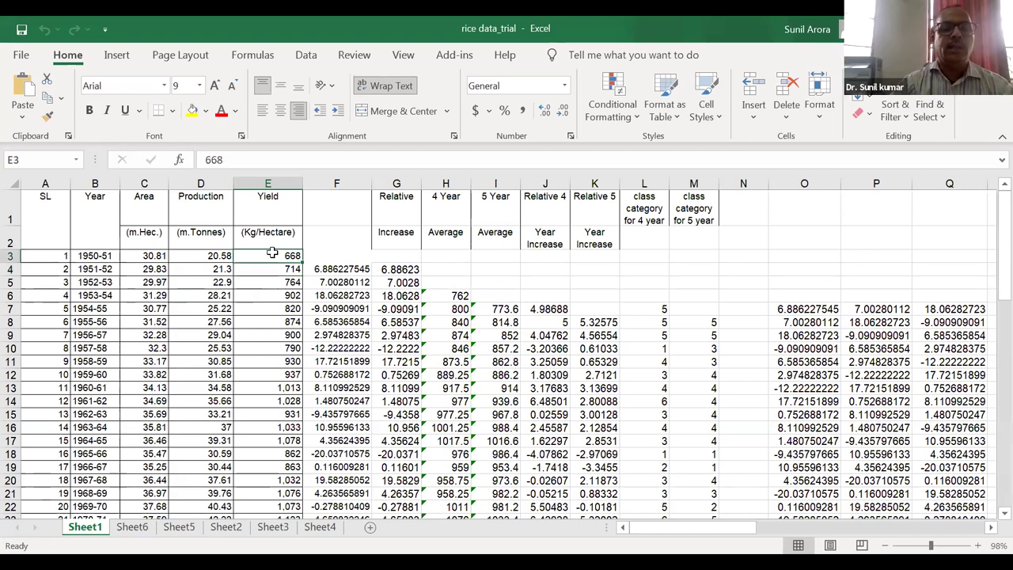
key("Down")
key("Down")
key("Down")
key("Down")
key("Down")
key("Down")
key("Down")
key("Down")
key("Down")
key("Down")
key("Down")
key("Down")
key("Down")
key("Down")
key("Down")
key("Down")
key("Down")
key("Down")
key("Down")
key("Down")
key("Down")
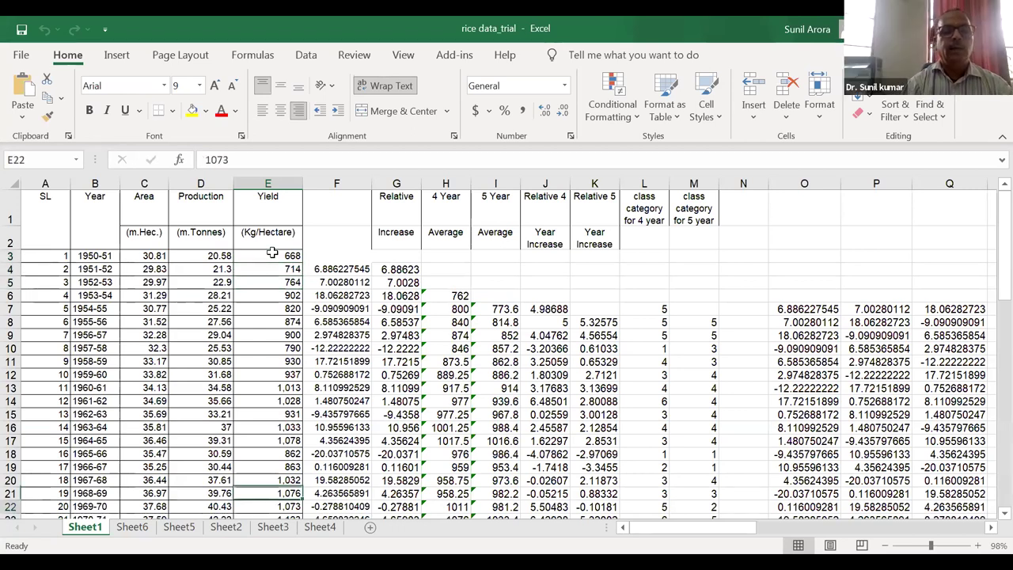
key("Down")
key("Down")
key("Down")
key("Down")
key("Down")
key("Down")
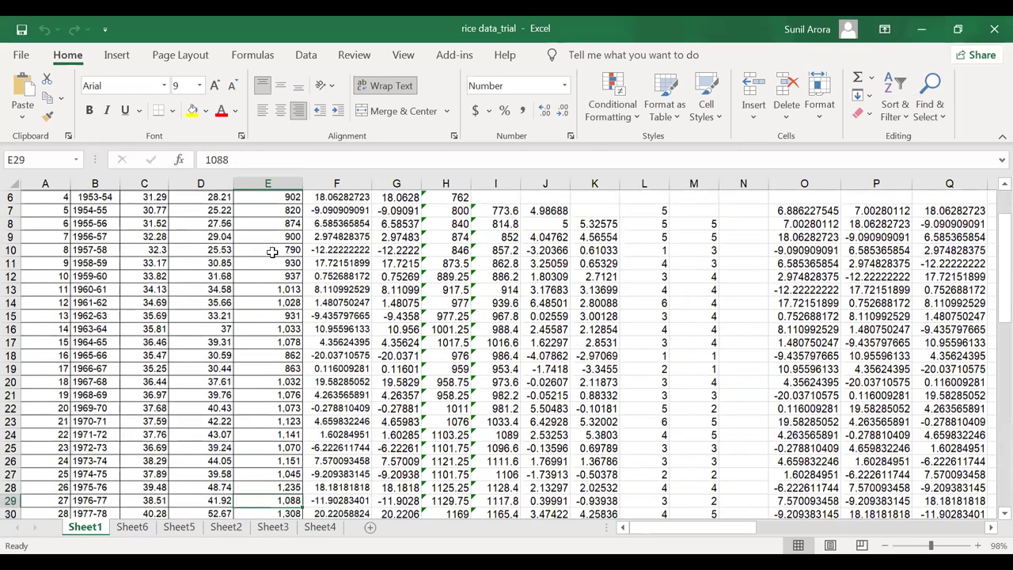
key("Down")
key("Down")
key("Down")
key("Down")
key("Down")
key("Down")
key("Down")
key("Down")
key("Down")
key("Up")
key("Up")
key("Up")
key("Up")
key("Up")
key("Up")
key("Up")
key("Up")
key("Up")
key("Up")
key("Up")
key("Up")
key("Up")
key("Up")
key("Up")
key("Up")
key("Up")
key("Up")
key("Up")
key("Up")
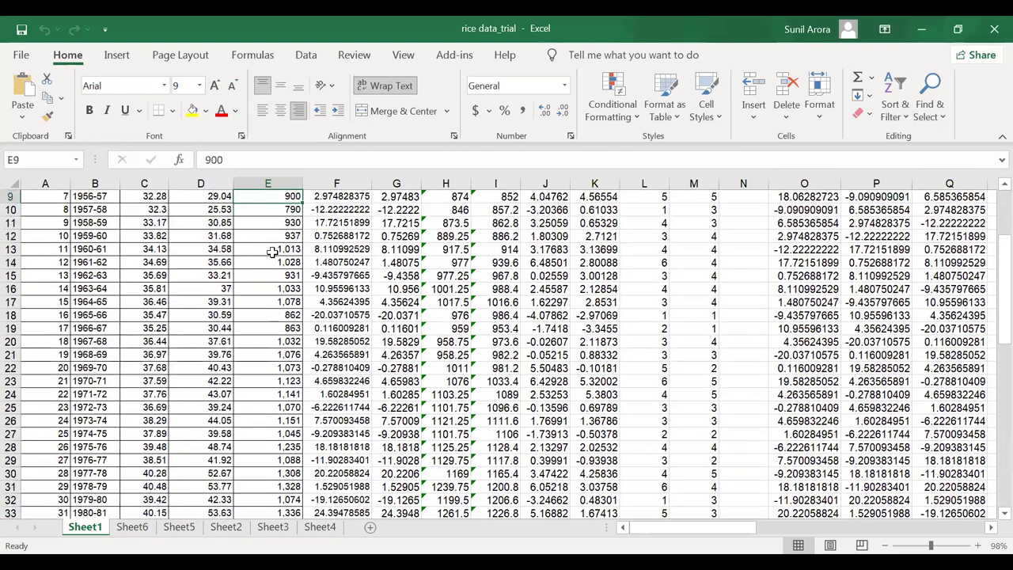
key("Down")
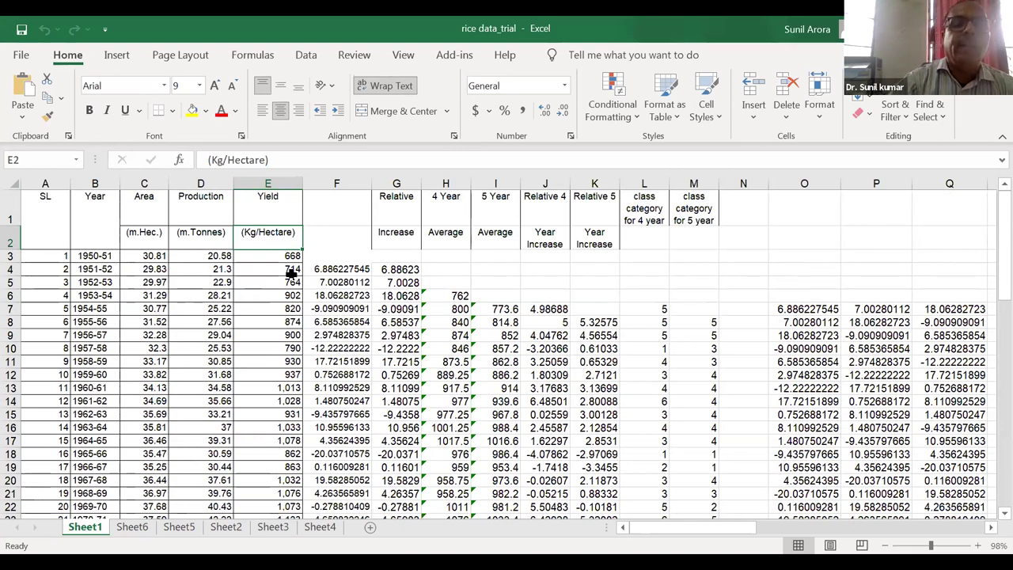
- Examine the relative increase formulas in F4 and G4 together with the yields in E3 and E4 they refer to
left_click(323, 269)
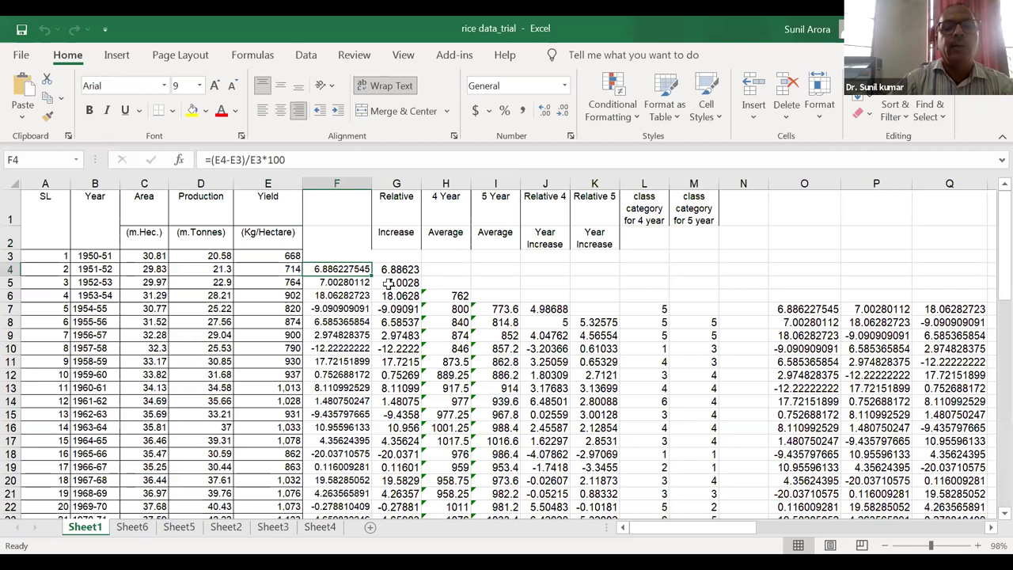
left_click(400, 270)
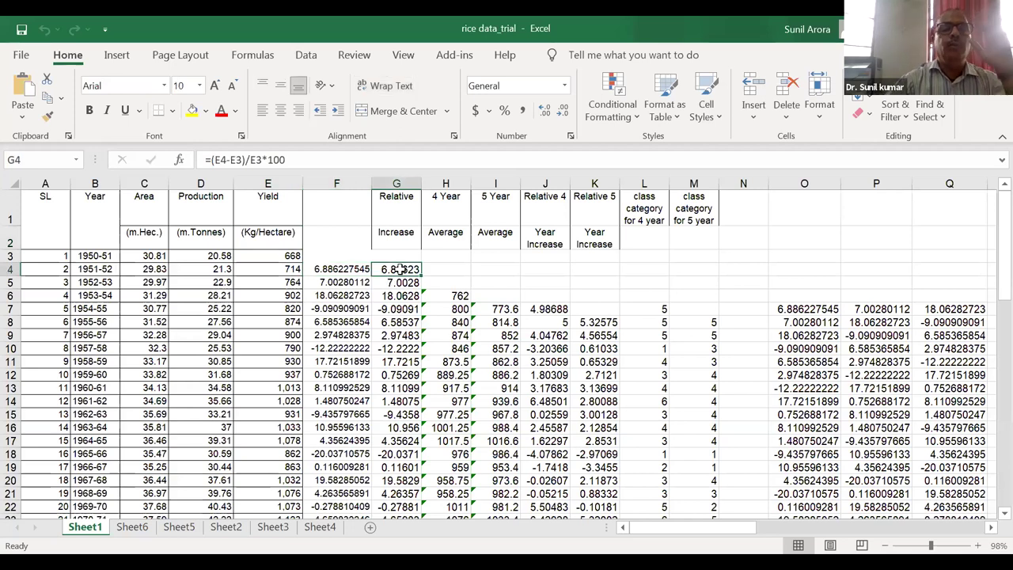
left_click(294, 269)
left_click(291, 257)
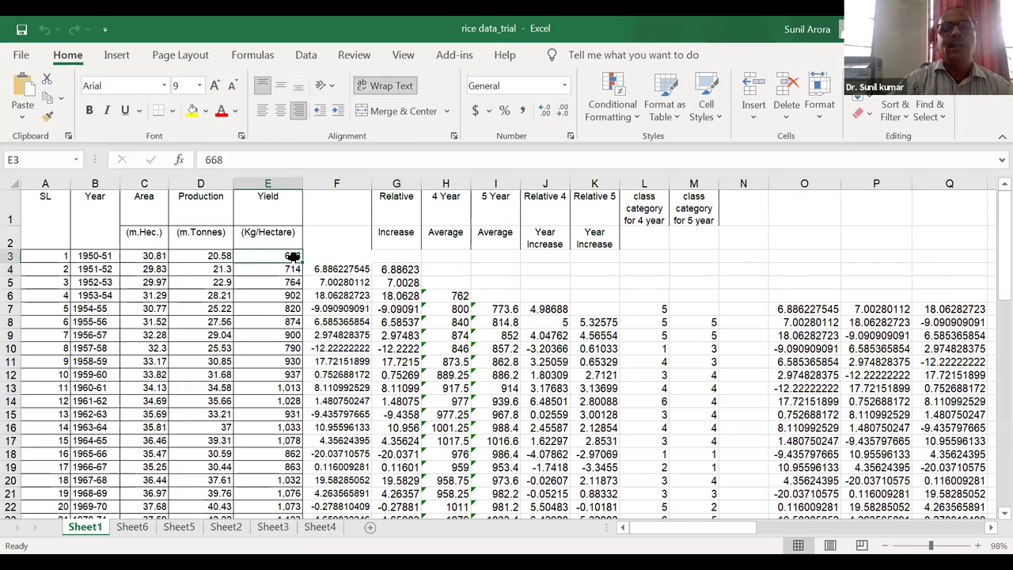
left_click(377, 269)
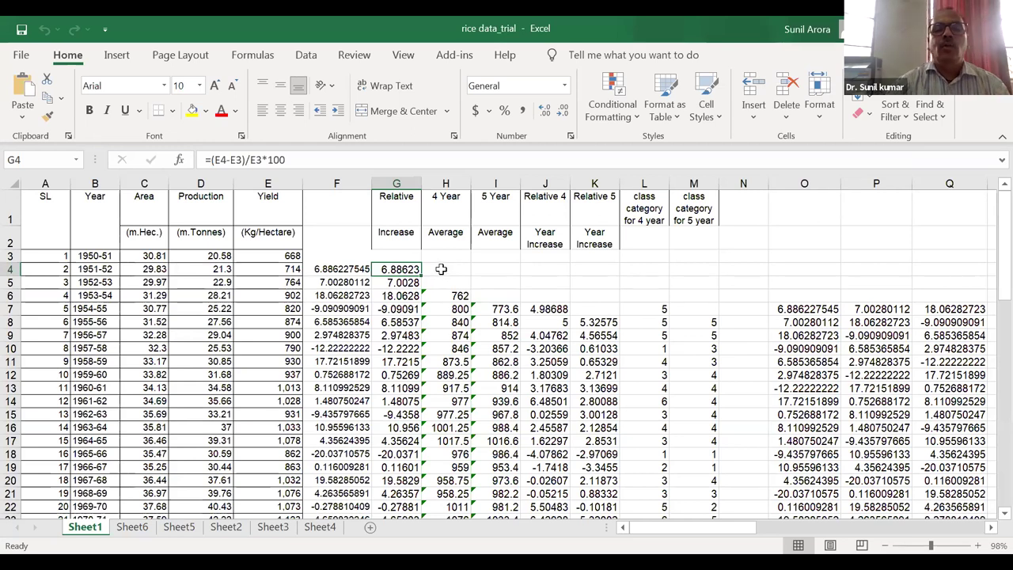
- Examine the 4 Year Average column, including the averaging formula in H7, its source yields and the values further down
left_click(441, 269)
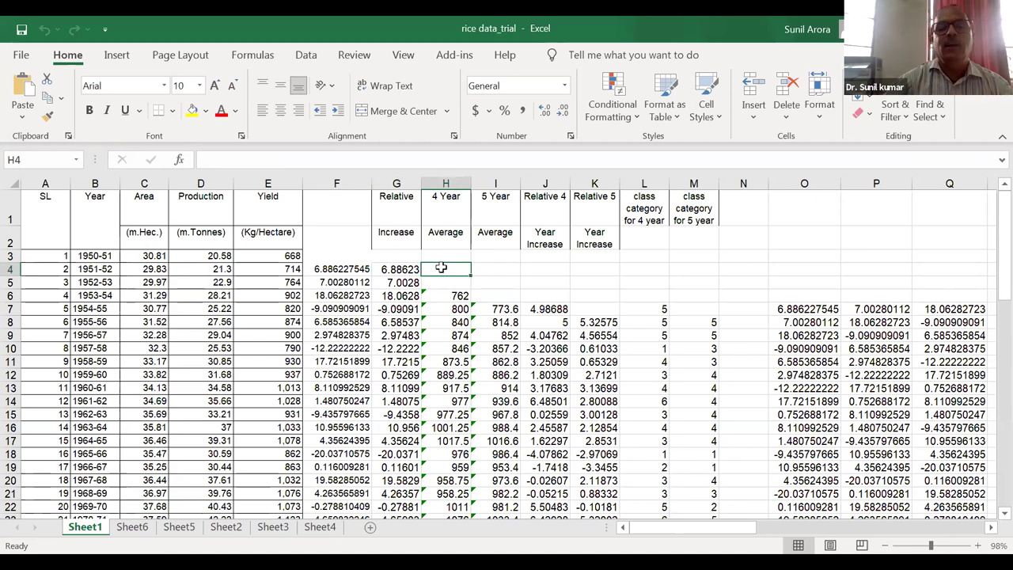
left_click(288, 254)
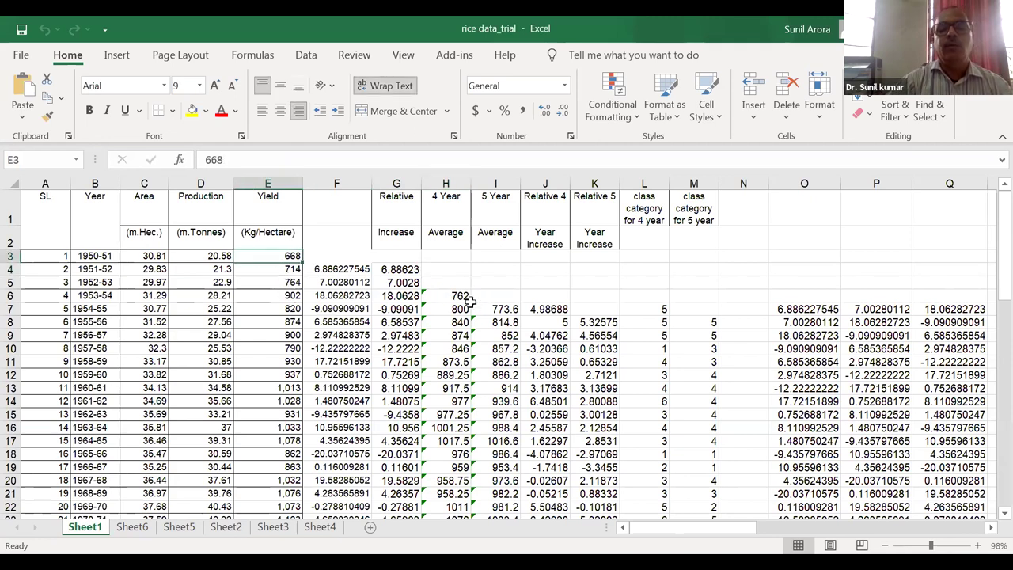
left_click(287, 269)
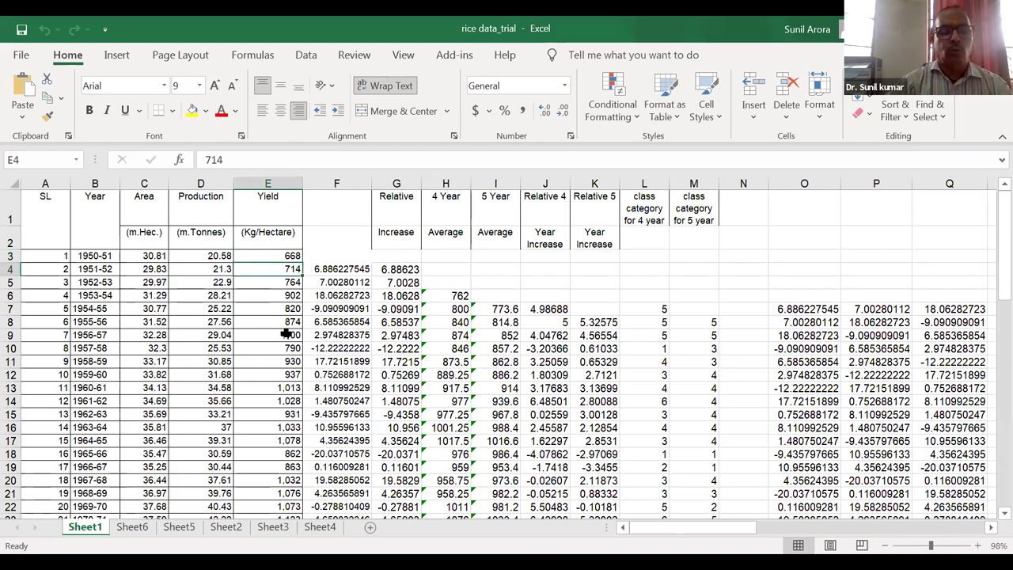
left_click(455, 310)
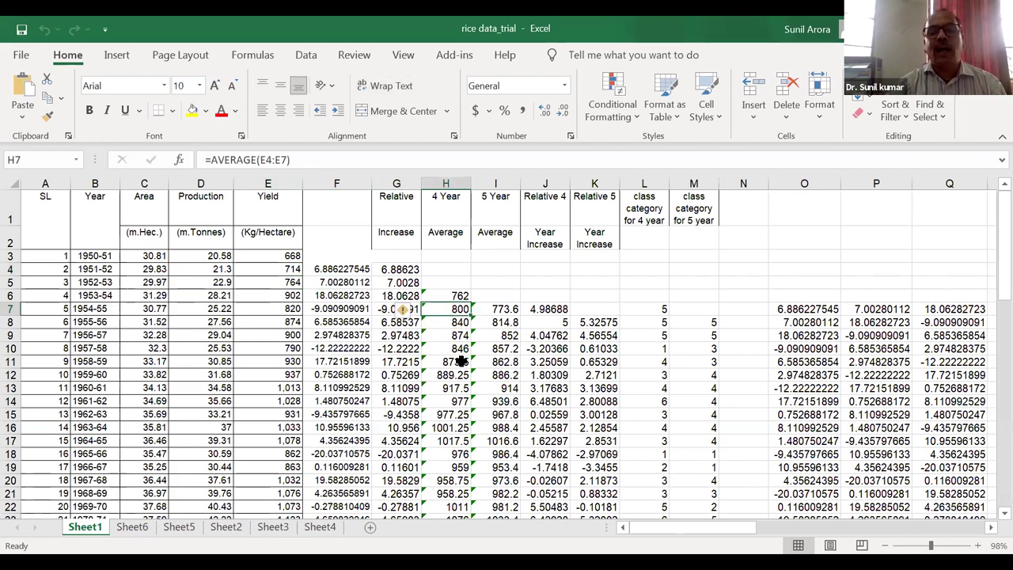
scroll(461, 361, "down", 2)
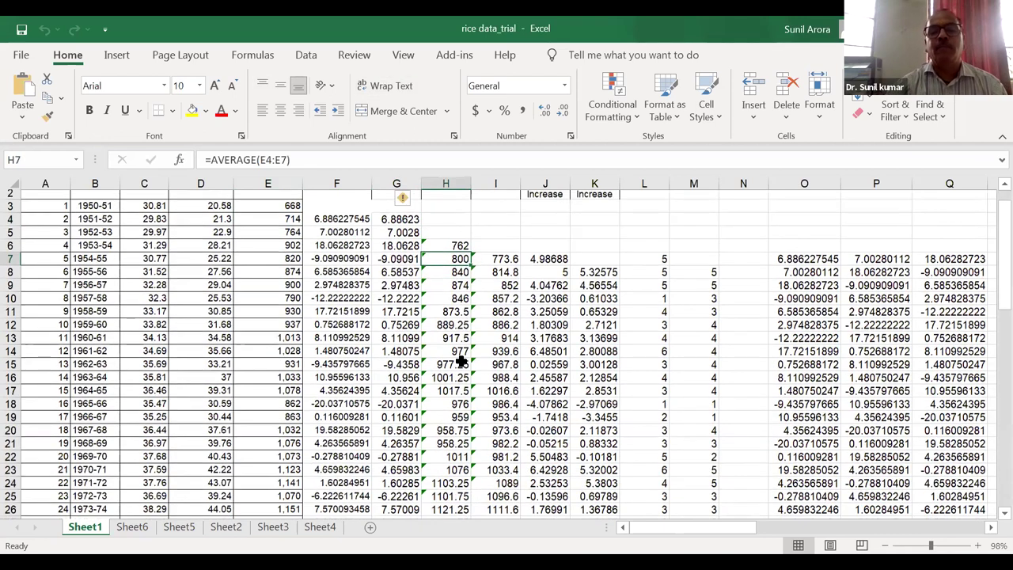
scroll(466, 308, "down", 2)
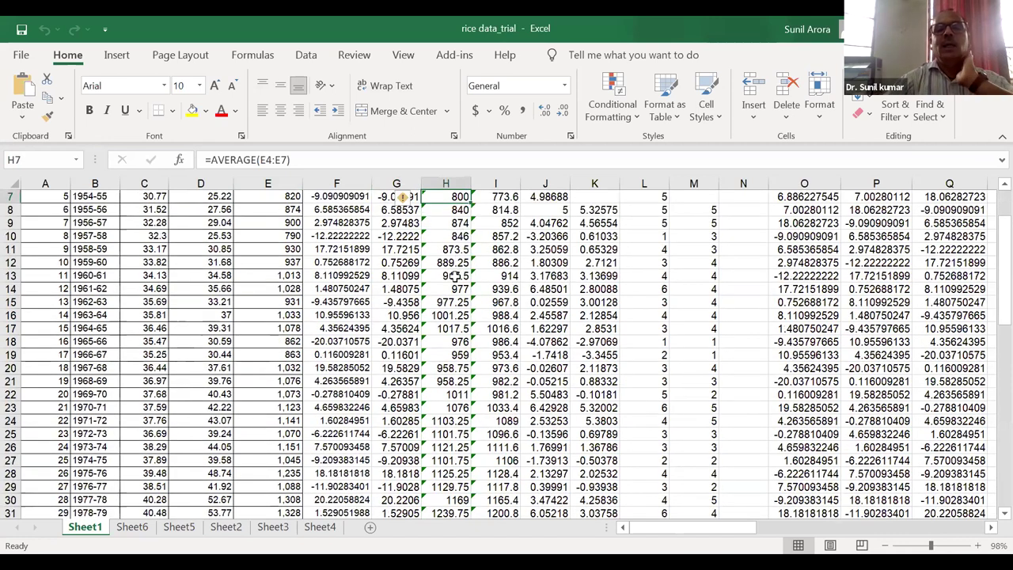
scroll(455, 297, "down", 2)
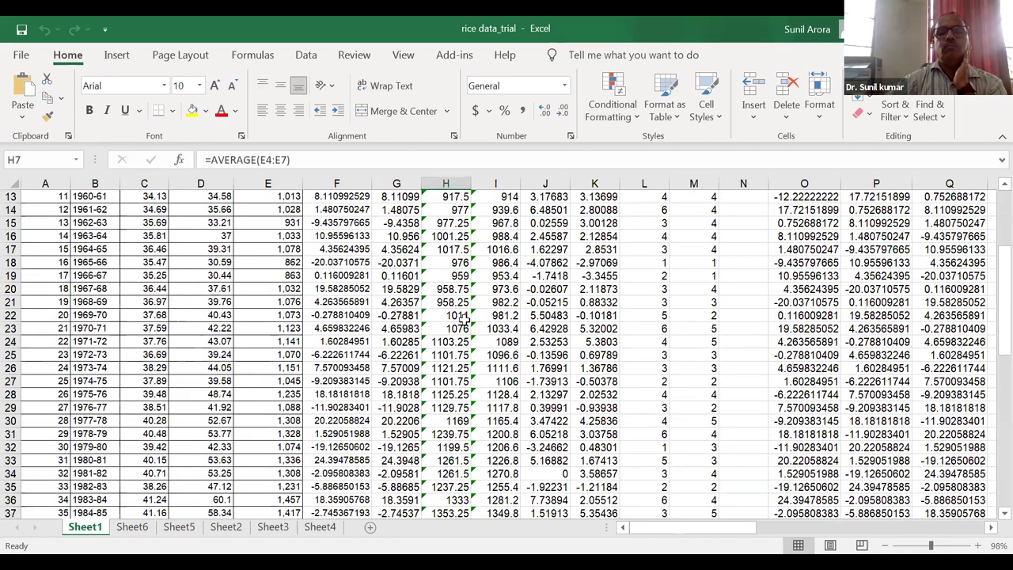
scroll(463, 299, "up", 1)
scroll(463, 296, "up", 4)
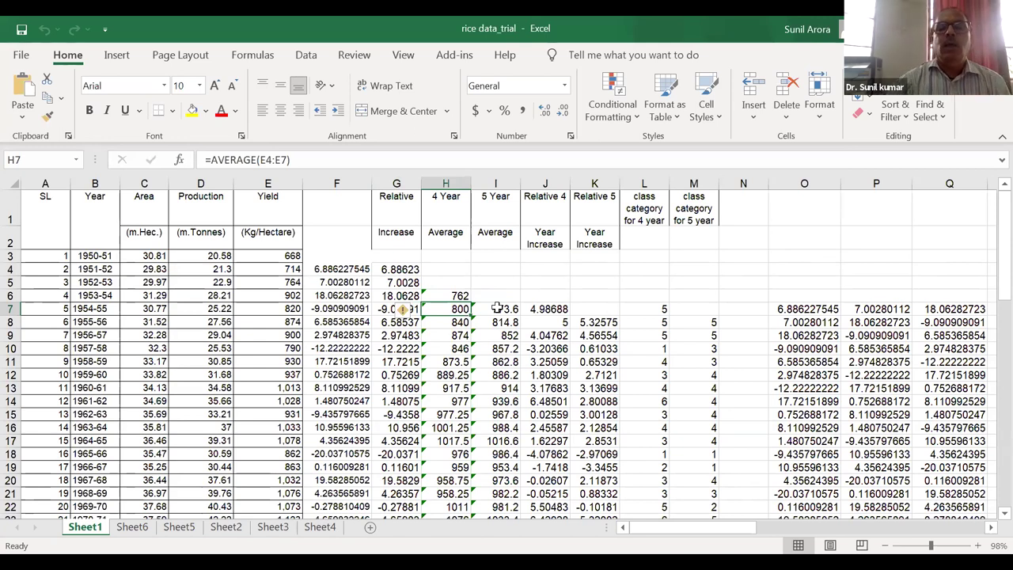
- Inspect the Relative 4 Year Increase formula in J7 alongside the four-year average in H7
left_click(558, 308)
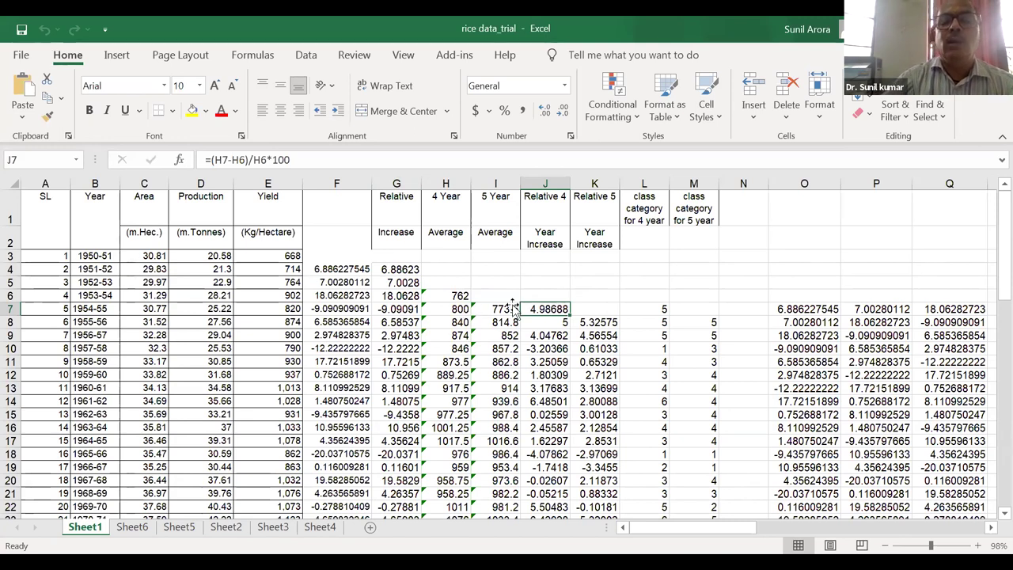
left_click(463, 309)
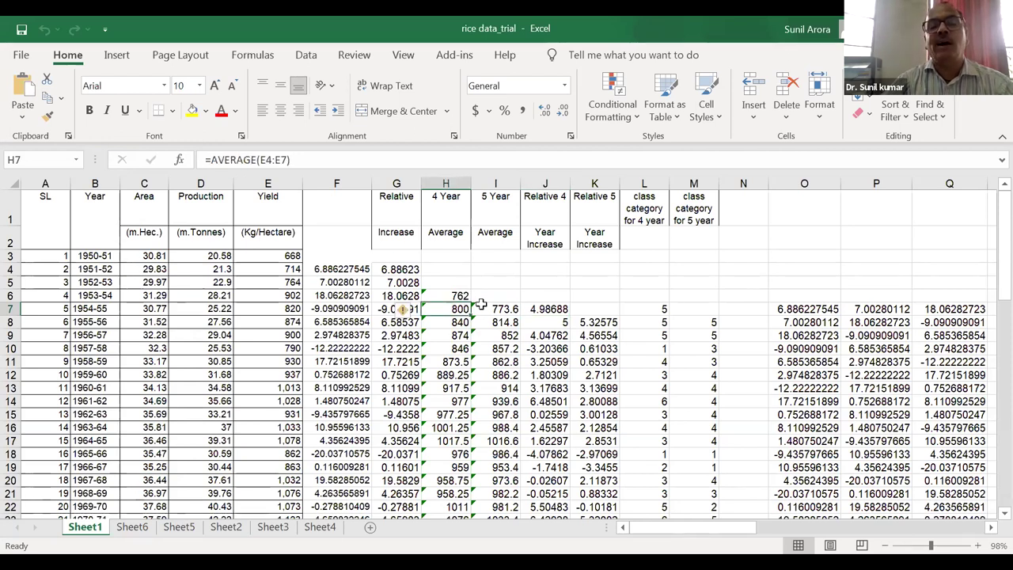
left_click(556, 308)
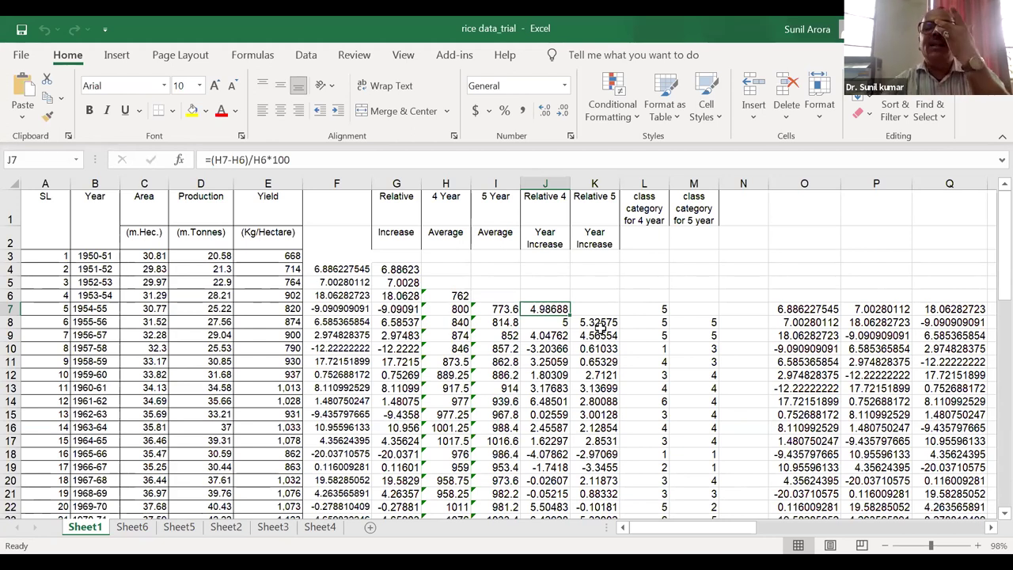
- Inspect the class category formula in L7 and the relative increase formulas in K8, J9 and J11
left_click(656, 311)
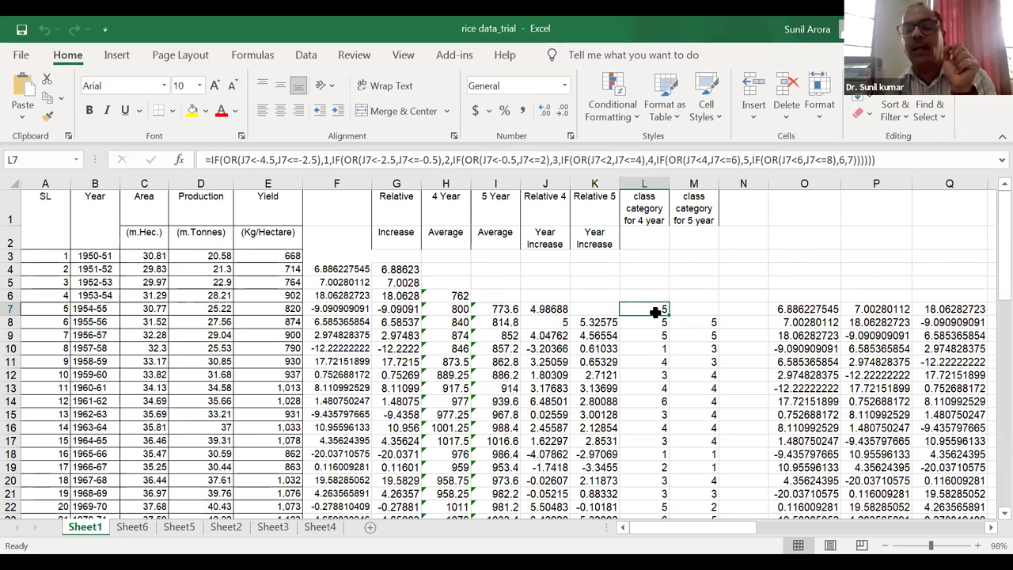
left_click(596, 323)
left_click(550, 335)
left_click(556, 362)
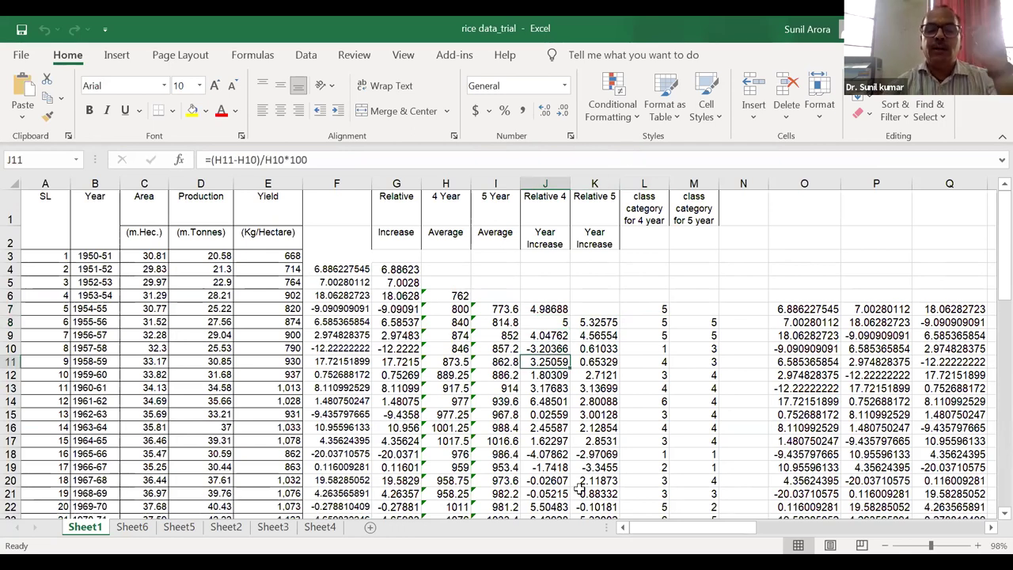
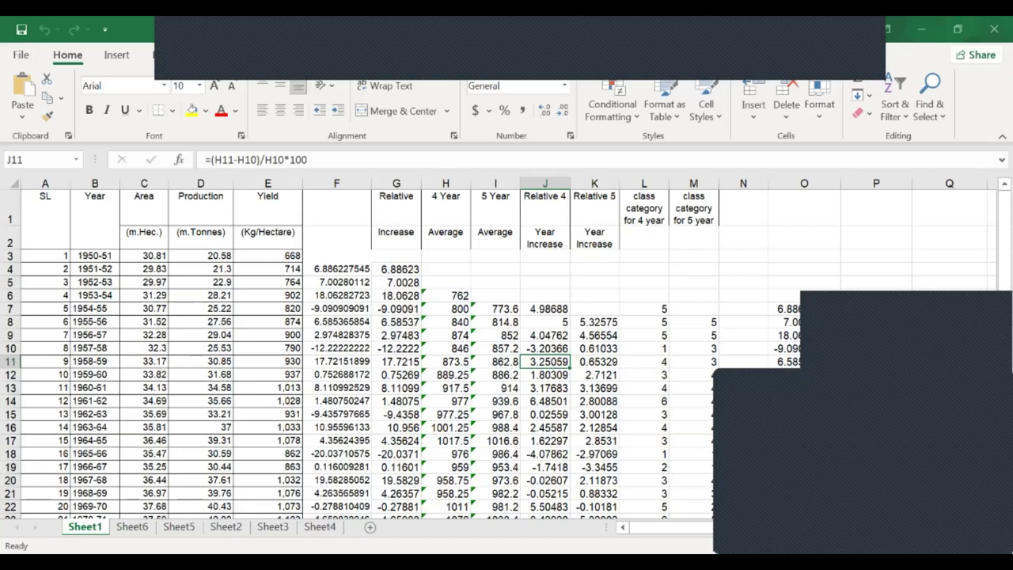
- Compare the Relative Increase formulas in G4 and G5 with the yields for 1950-51 and 1951-52
left_click(397, 269)
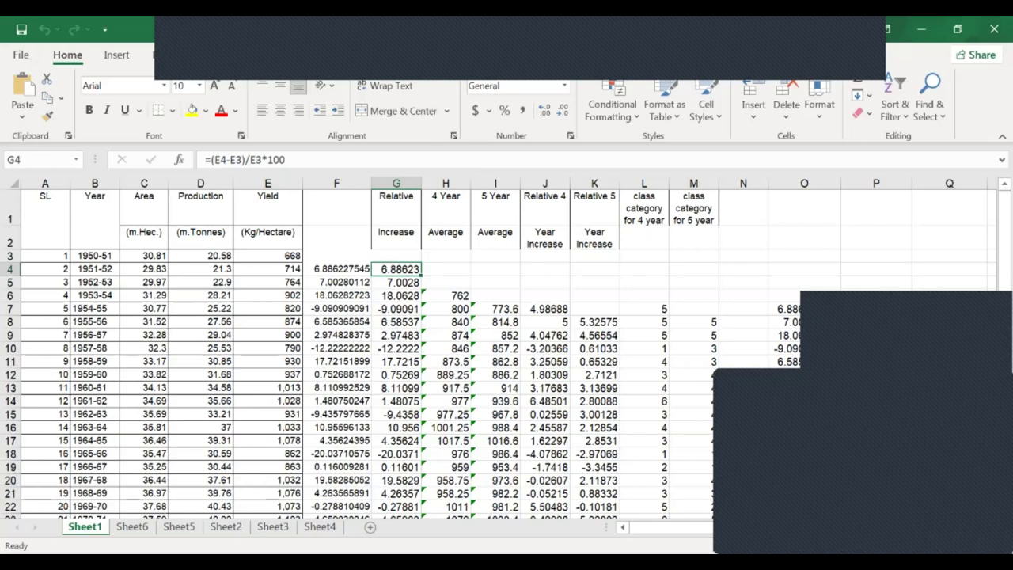
left_click(396, 282)
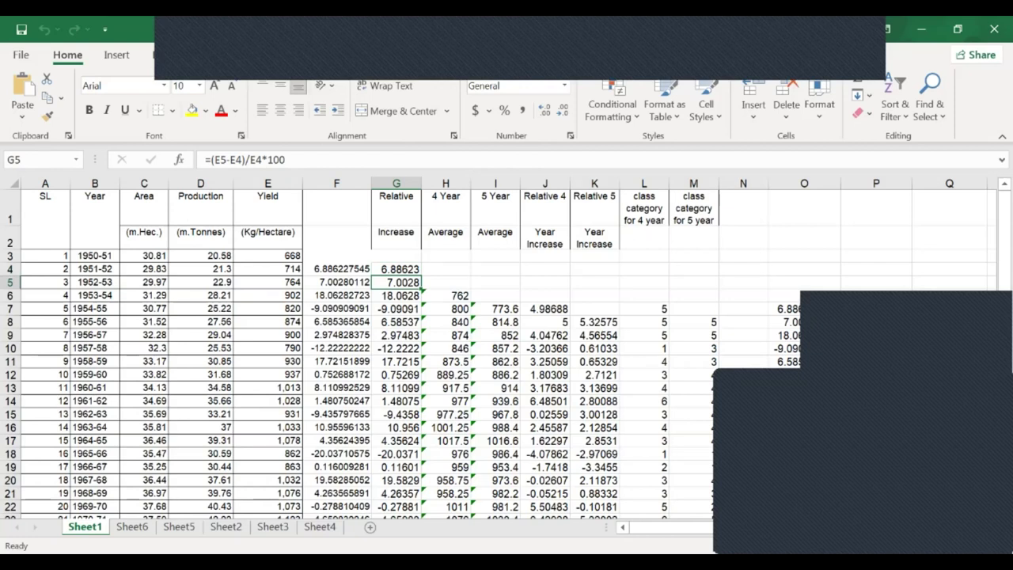
left_click(267, 255)
left_click(268, 269)
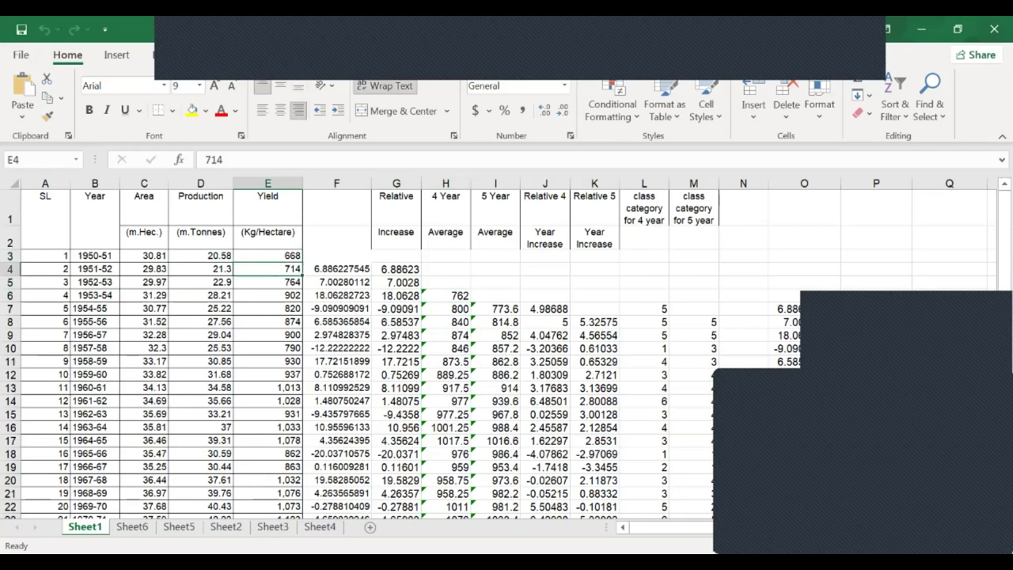
- Check the four-year average in H6 against the yields, highlight E5:E7, and look over the rows down to 1999-00
left_click(445, 295)
left_click(268, 269)
left_click(267, 295)
left_click(268, 282)
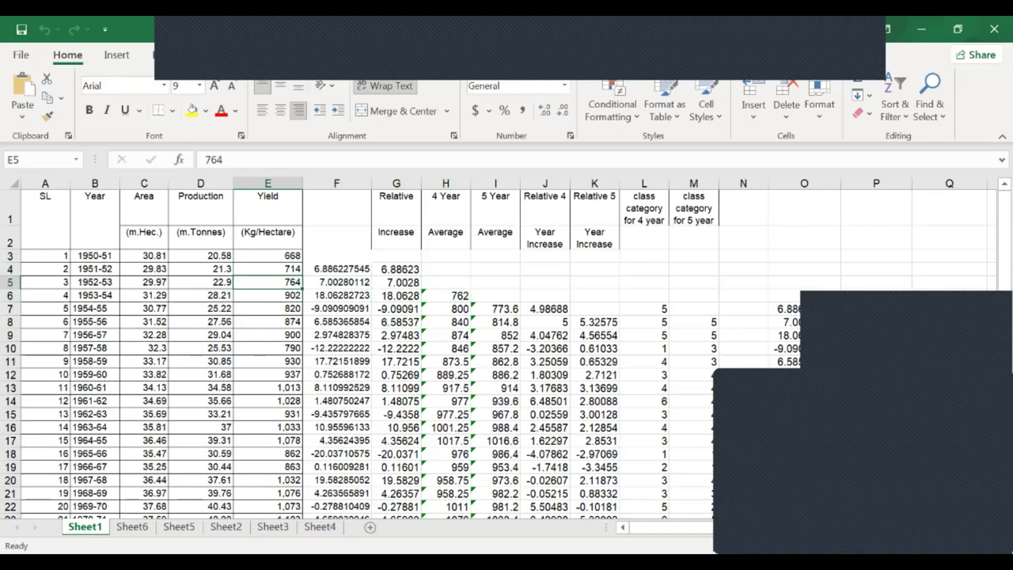
left_click_drag(268, 281, 268, 308)
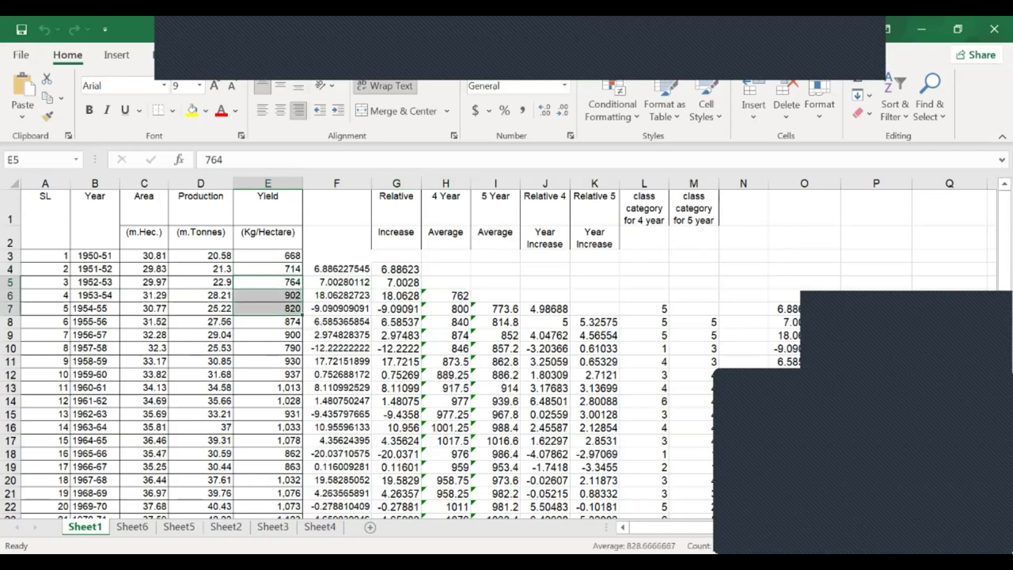
scroll(313, 326, "down", 5)
scroll(499, 353, "down", 13)
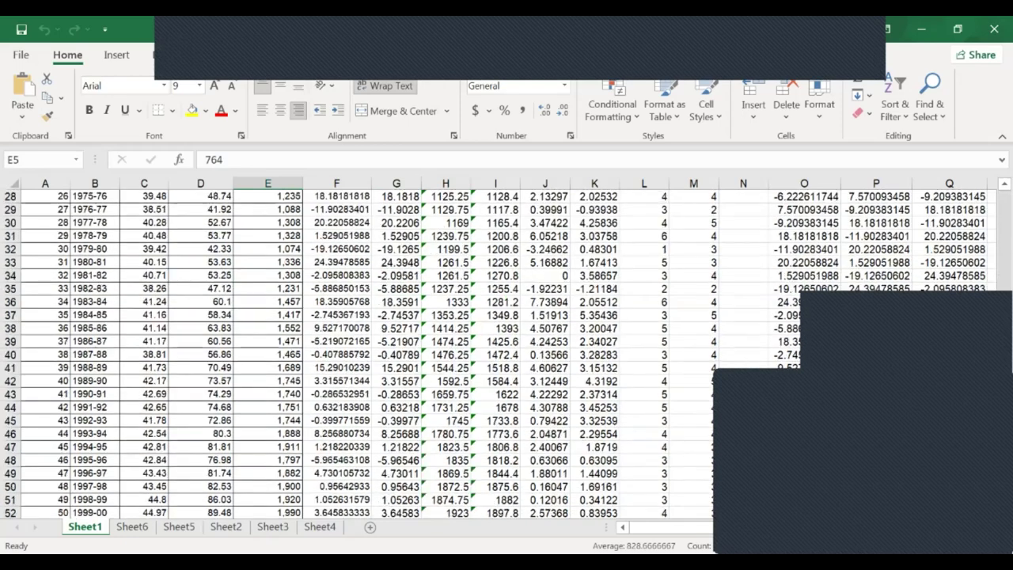
scroll(499, 353, "up", 18)
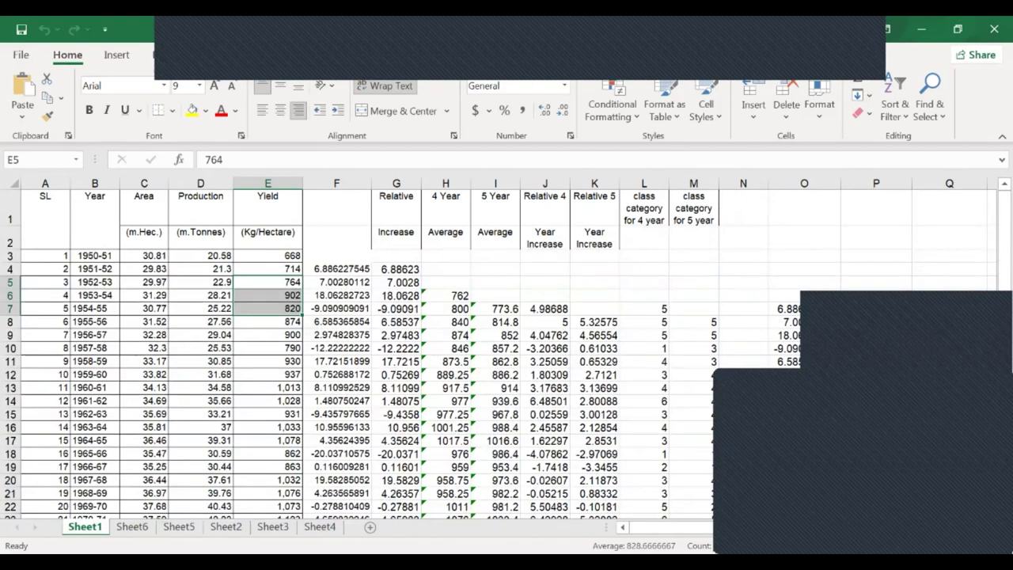
- Review the Relative 4 Year Increase formula in J7 and the entry directly below it
left_click(544, 308)
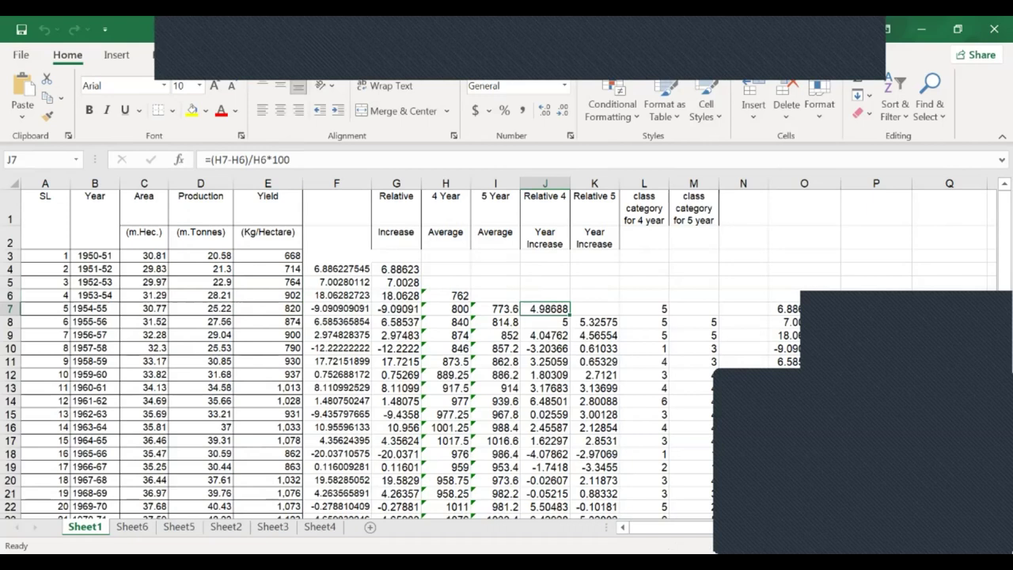
key("ctrl+c")
key("Down")
key("Escape")
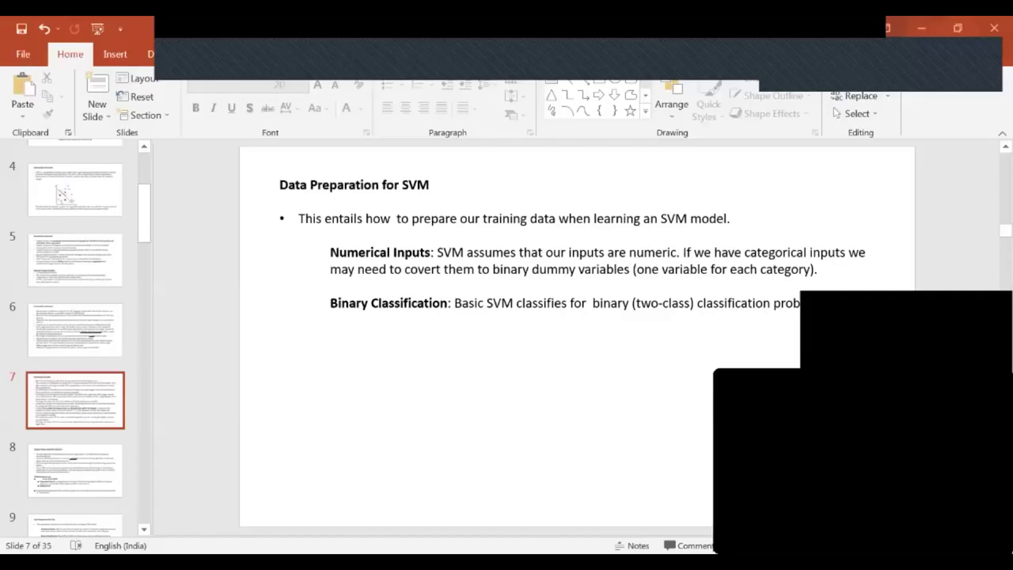
- Look through the presentation from the Data Preparation for SVM slide to the sample data slide with four relative increases
scroll(578, 316, "down", 20)
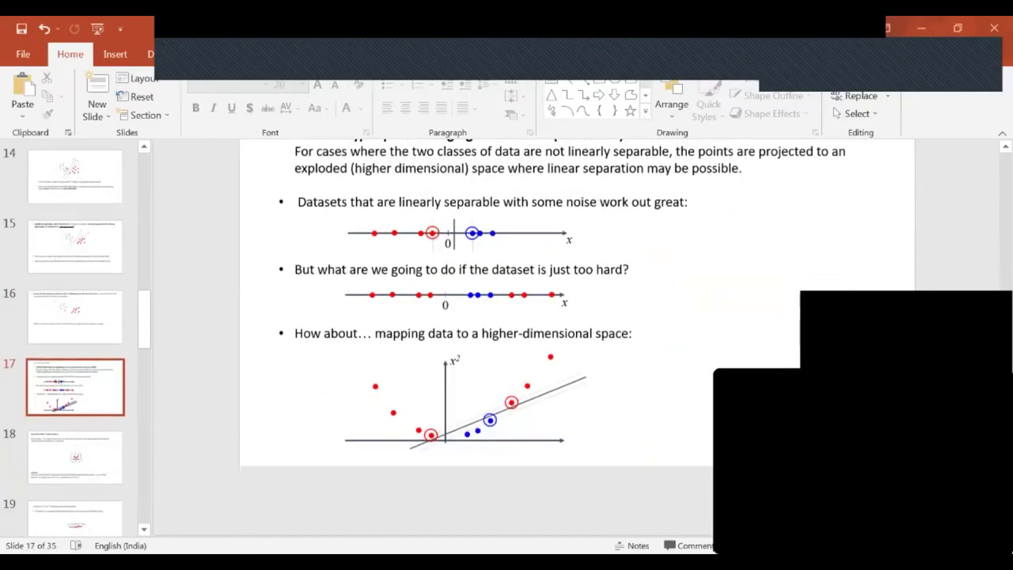
scroll(577, 316, "down", 20)
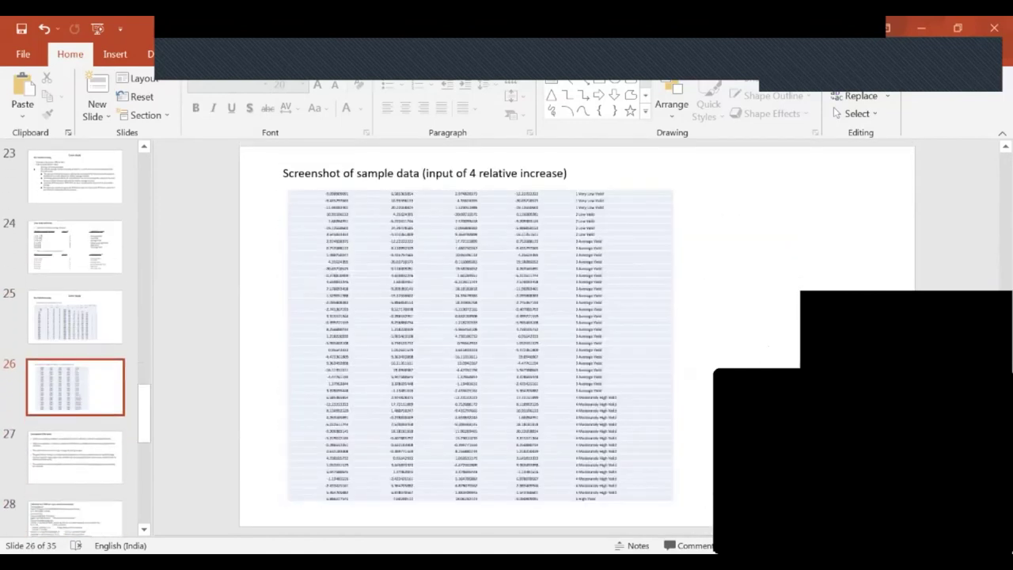
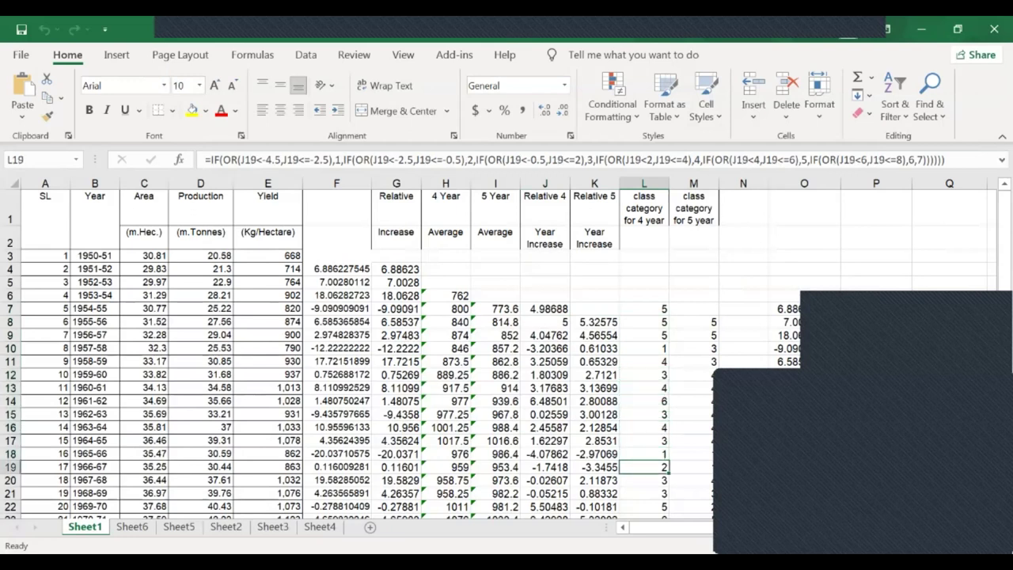
- Inspect the five-year class category formulas in the Excel sheet from M8 down to M13
left_click(693, 322)
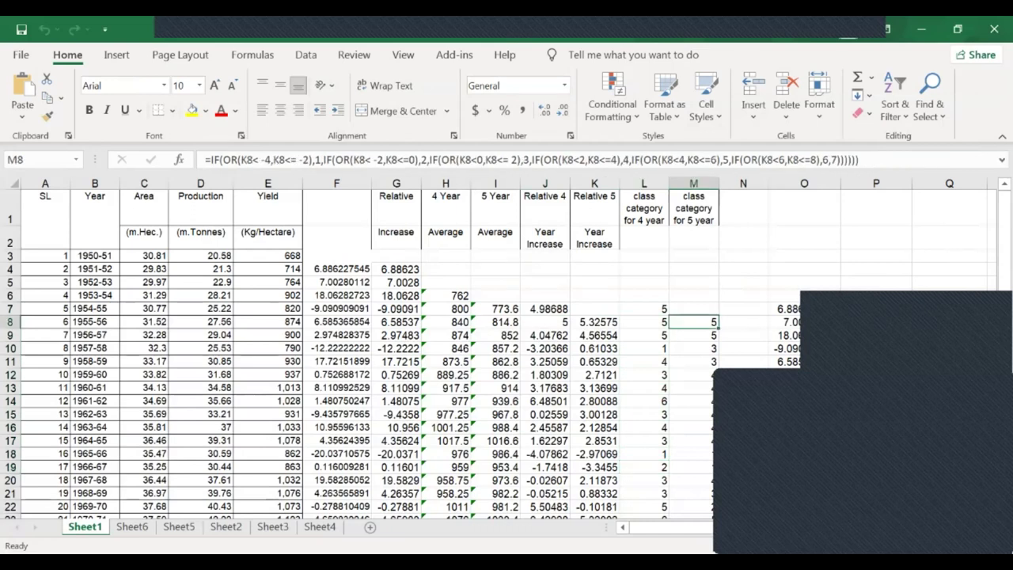
key("Down")
key("Down")
key("Down")
key("Down")
key("Down")
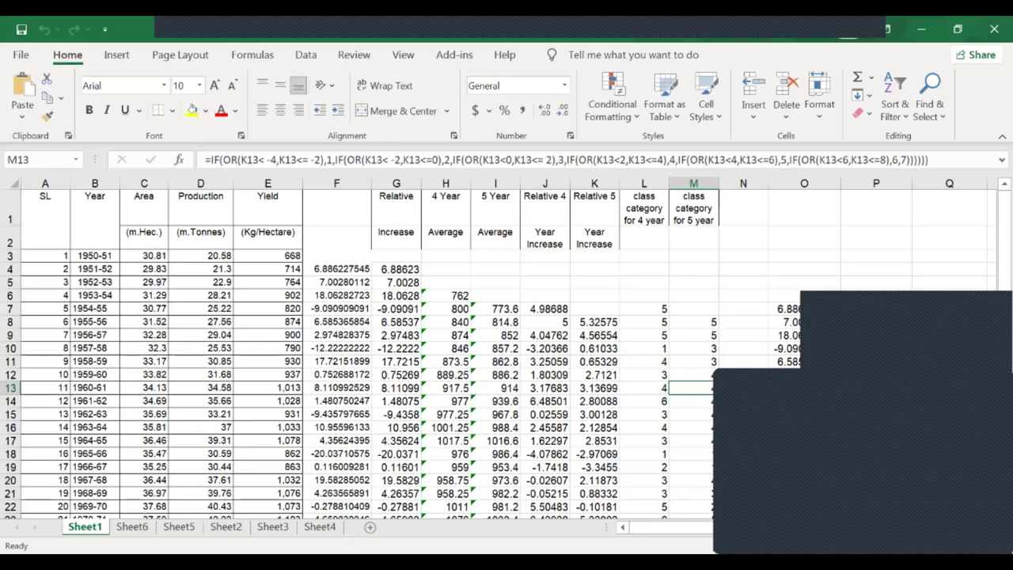
- Review the Relative Increase formulas in G4 and G5, and look over the input columns O to R with their class labels
left_click(396, 269)
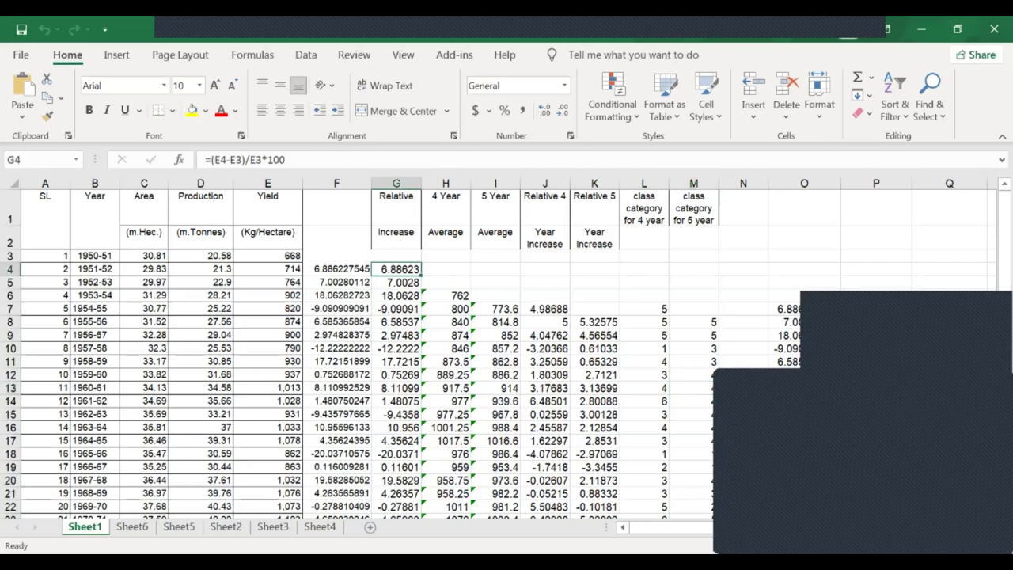
left_click(396, 282)
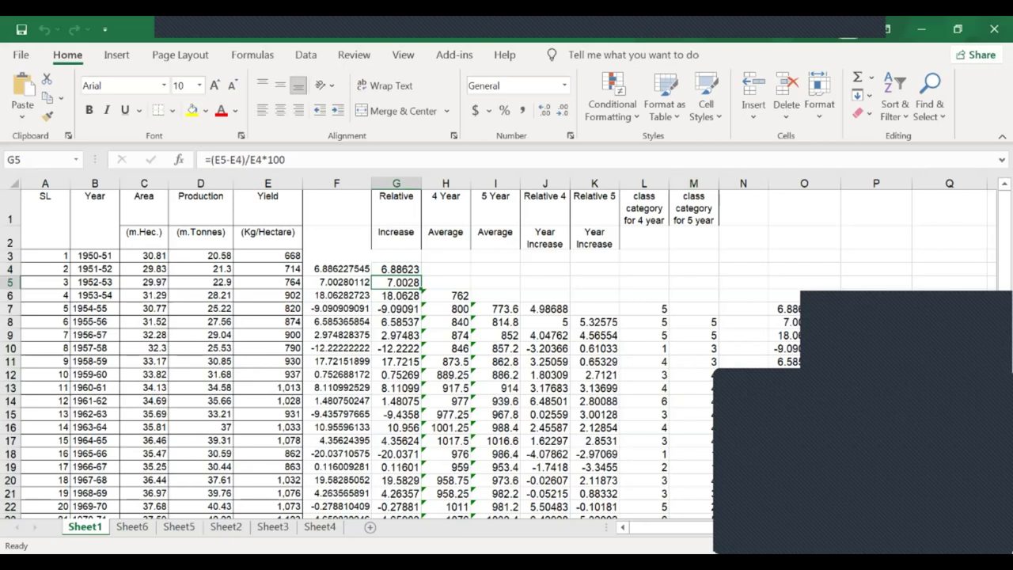
scroll(507, 348, "right", 3)
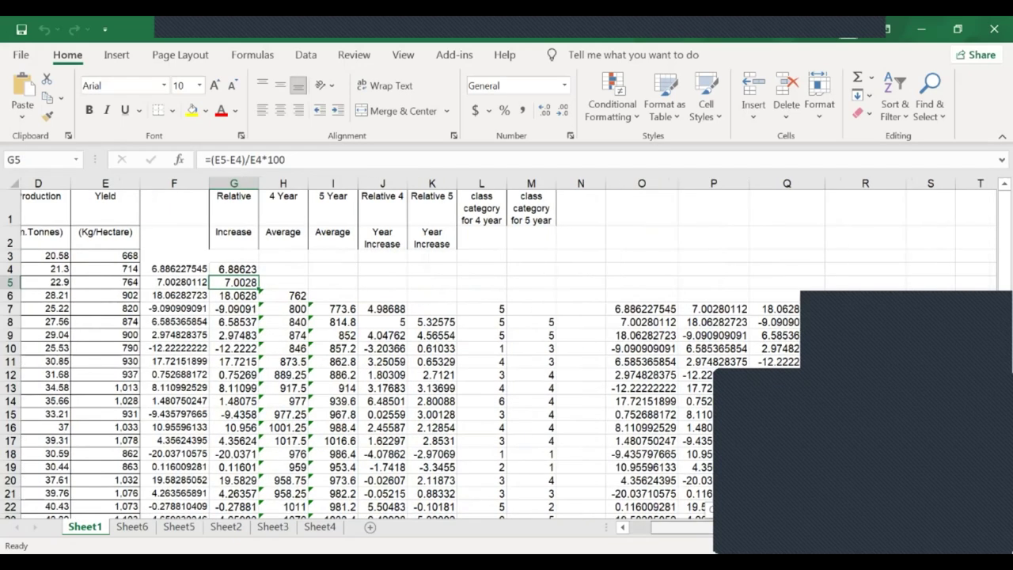
scroll(506, 348, "right", 1)
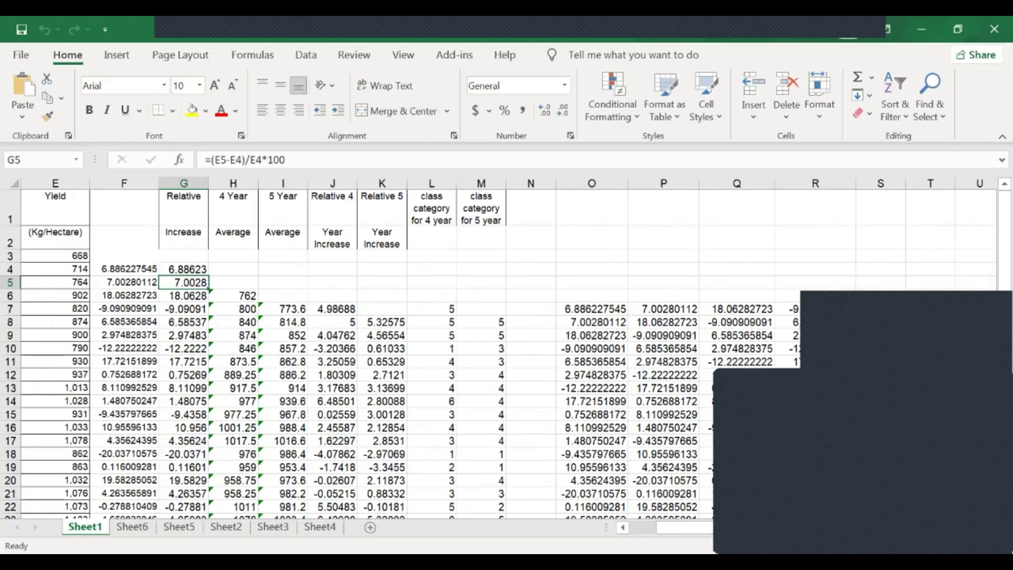
scroll(506, 356, "down", 14)
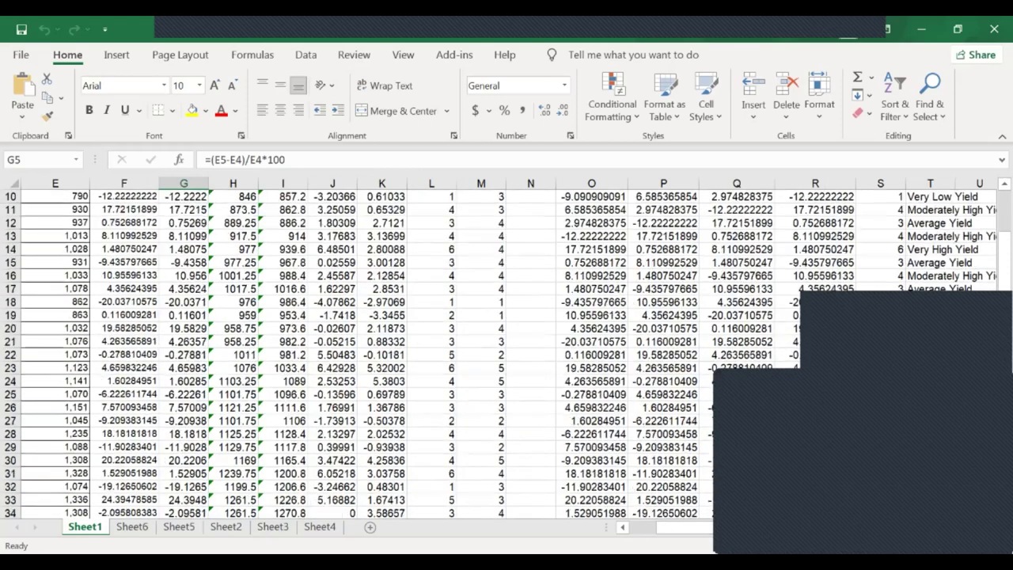
scroll(507, 356, "down", 3)
scroll(506, 356, "up", 14)
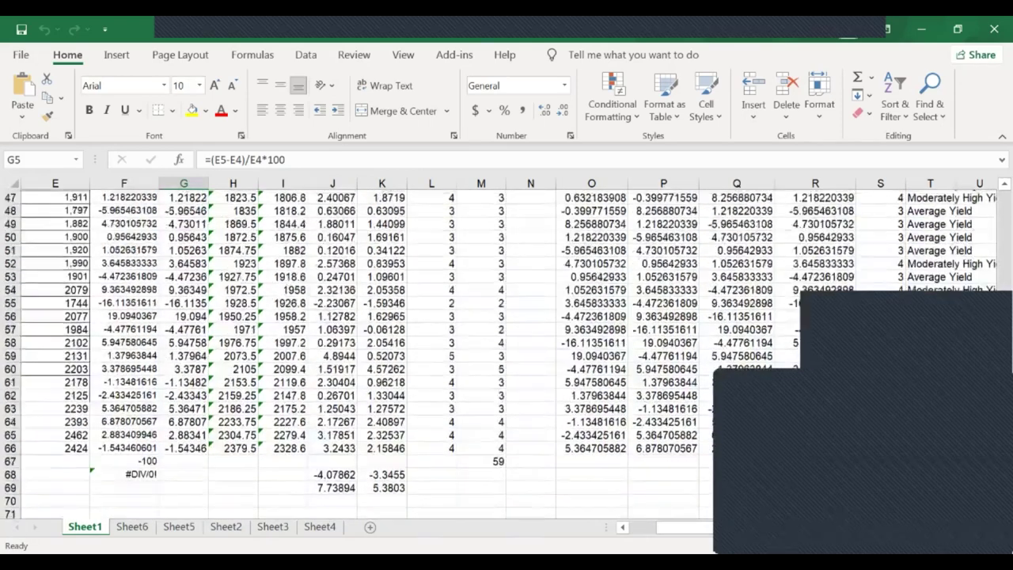
scroll(506, 356, "up", 3)
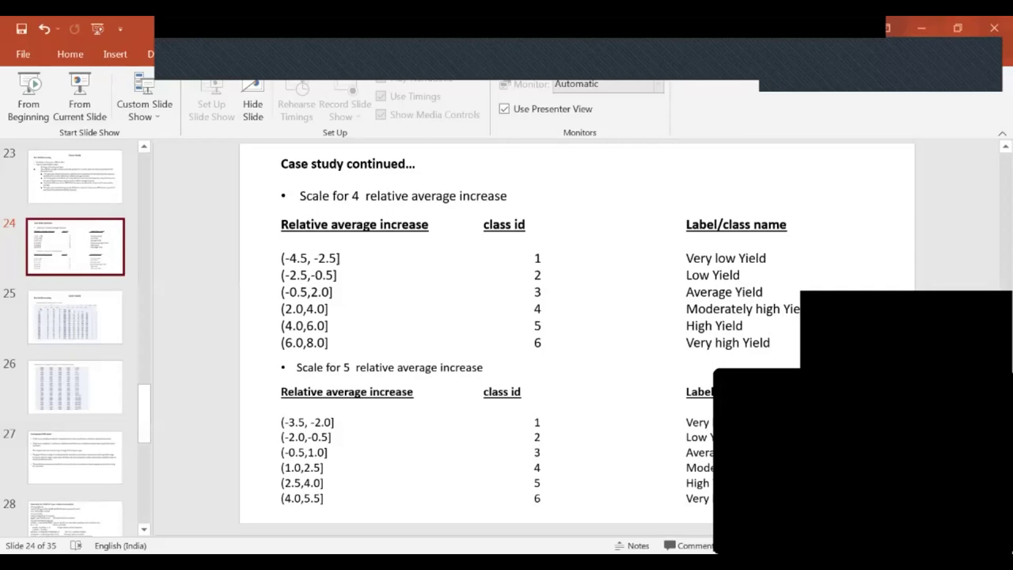
- Present the PowerPoint slides from the Rice Yield forecasting slide 25 and underline the first value in the second row of the sample data slide
left_click(75, 317)
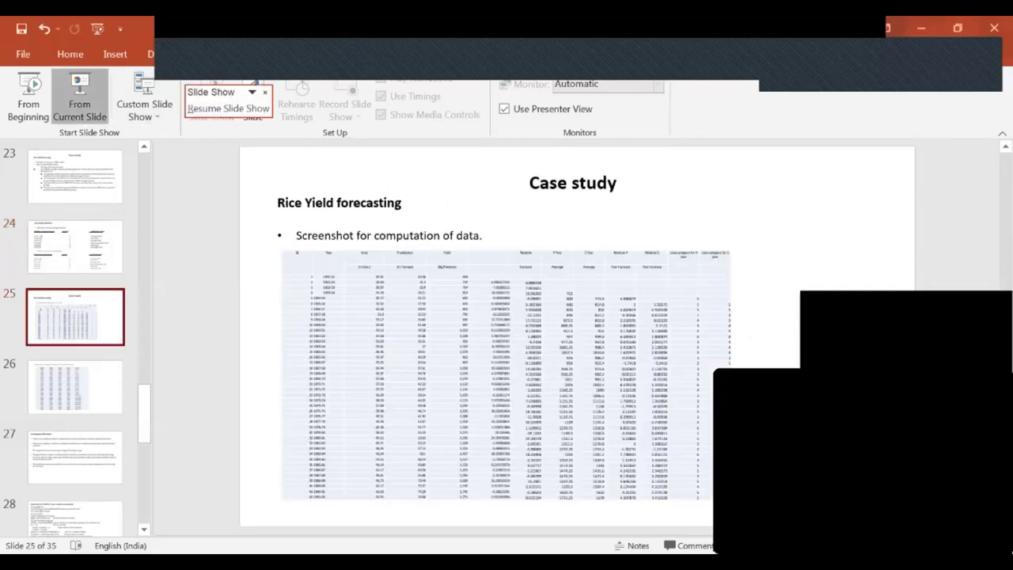
left_click(79, 99)
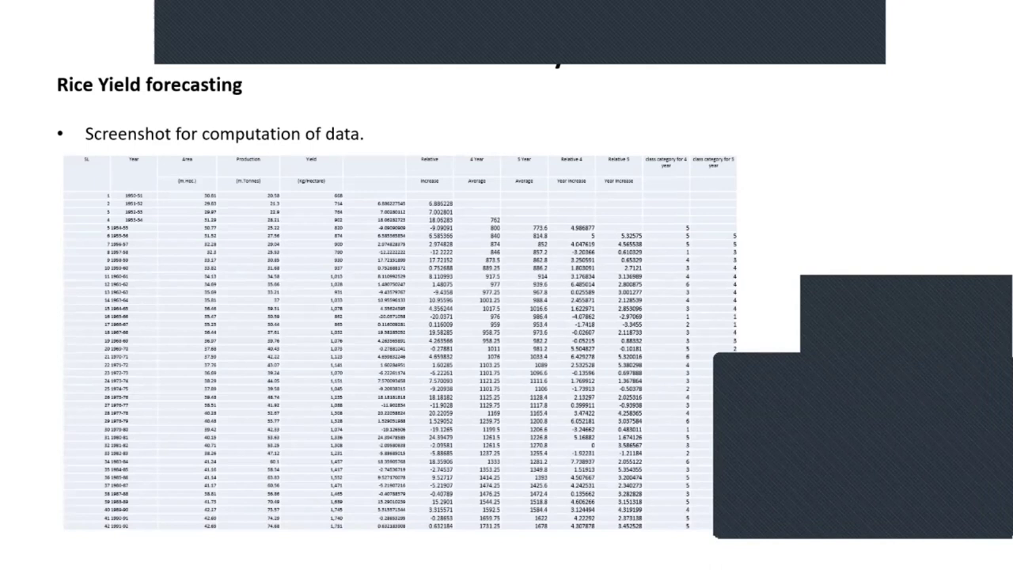
key("Right")
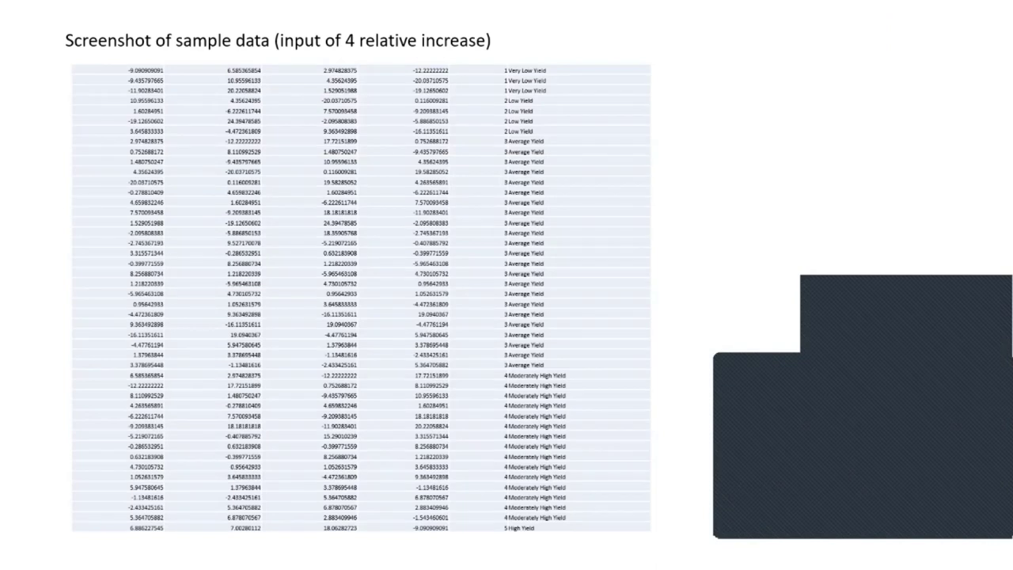
left_click_drag(127, 83, 163, 82)
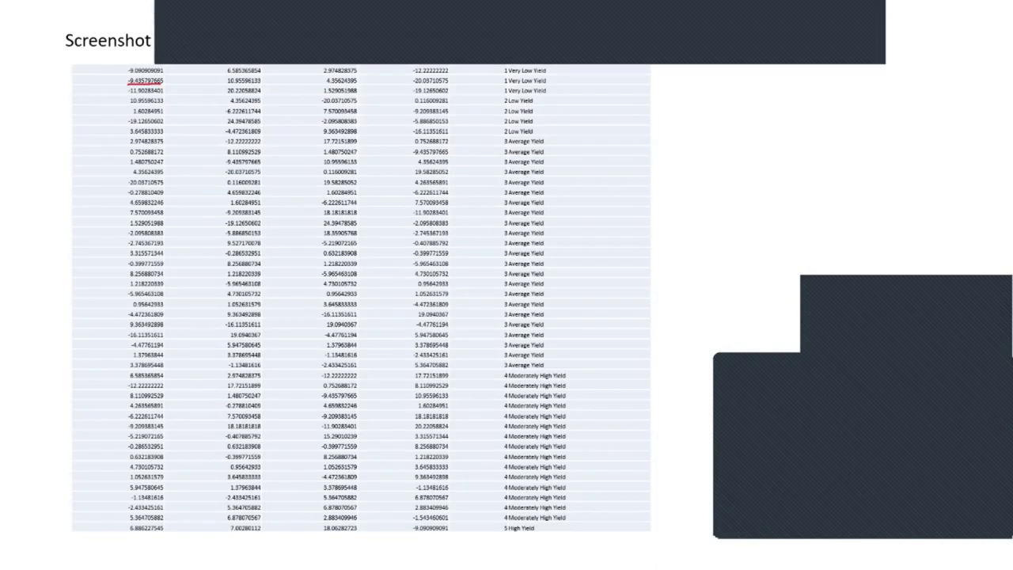